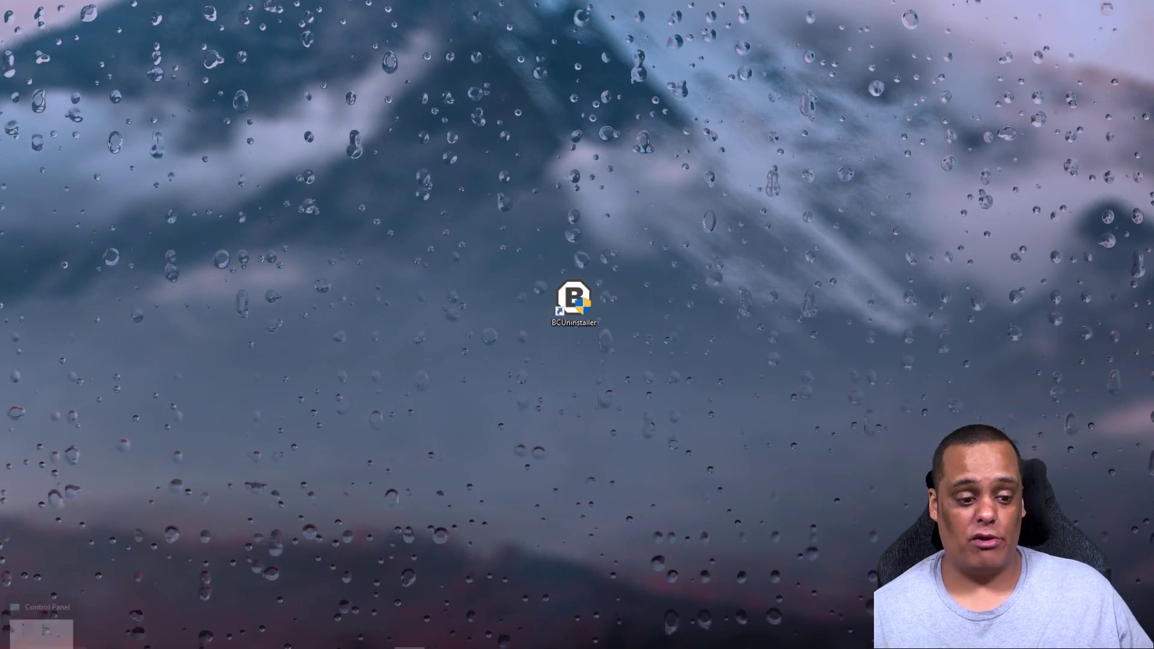
- Examine the installed programs in Control Panel's uninstall list, checking Blackmagic RAW Common Components and Call of Duty Modern Warfare, and minimize the window
{"action": "left_click", "coordinate": [24, 642]}
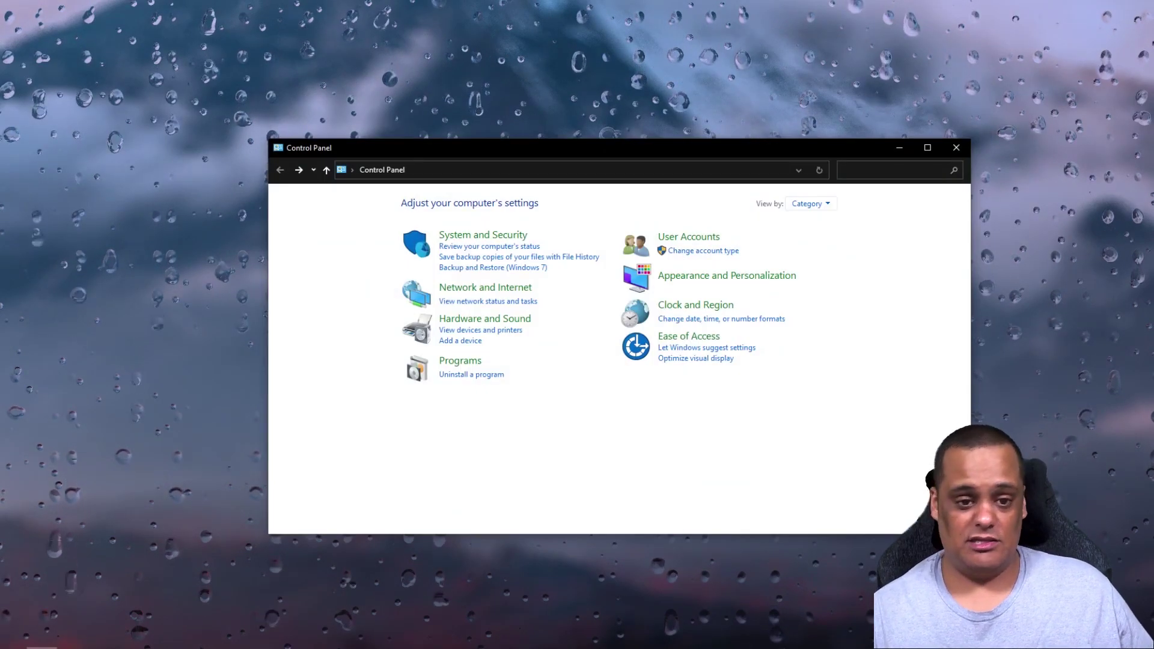
{"action": "left_click", "coordinate": [465, 375]}
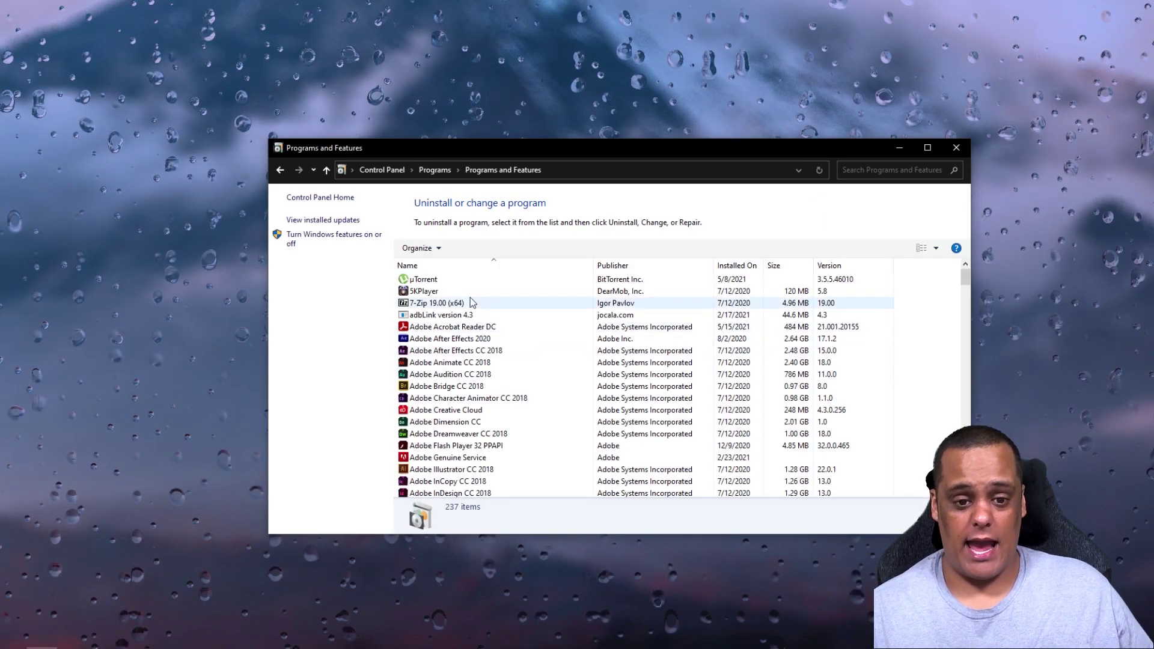
{"action": "scroll", "coordinate": [470, 309], "scroll_direction": "down", "scroll_amount": 13}
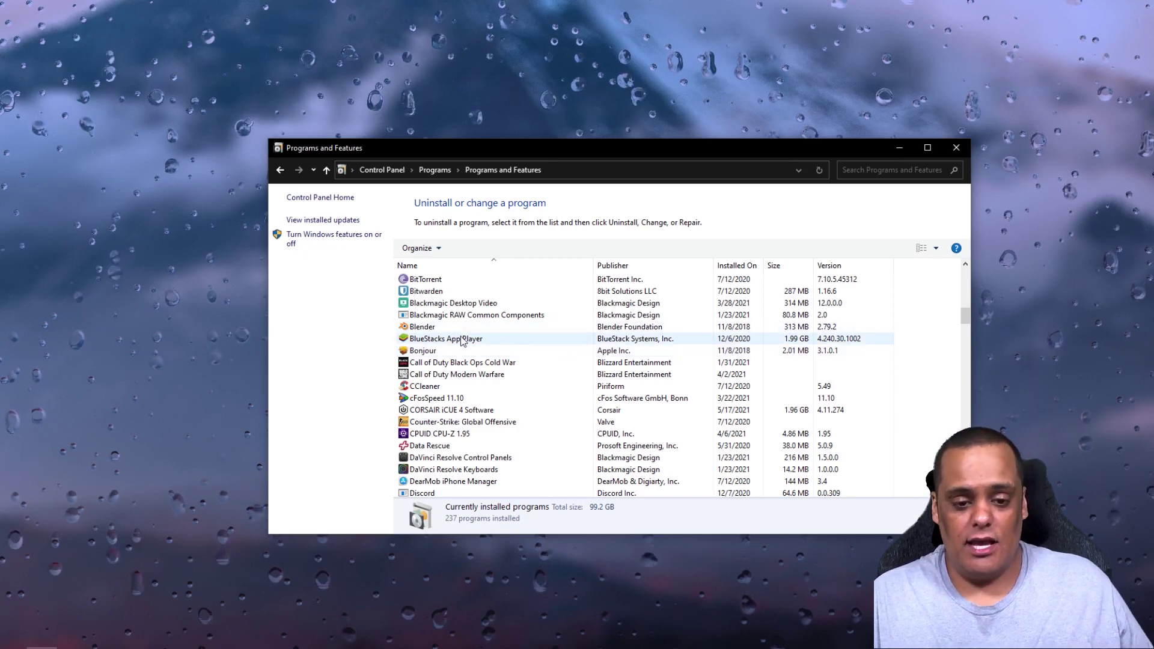
{"action": "left_click", "coordinate": [460, 316]}
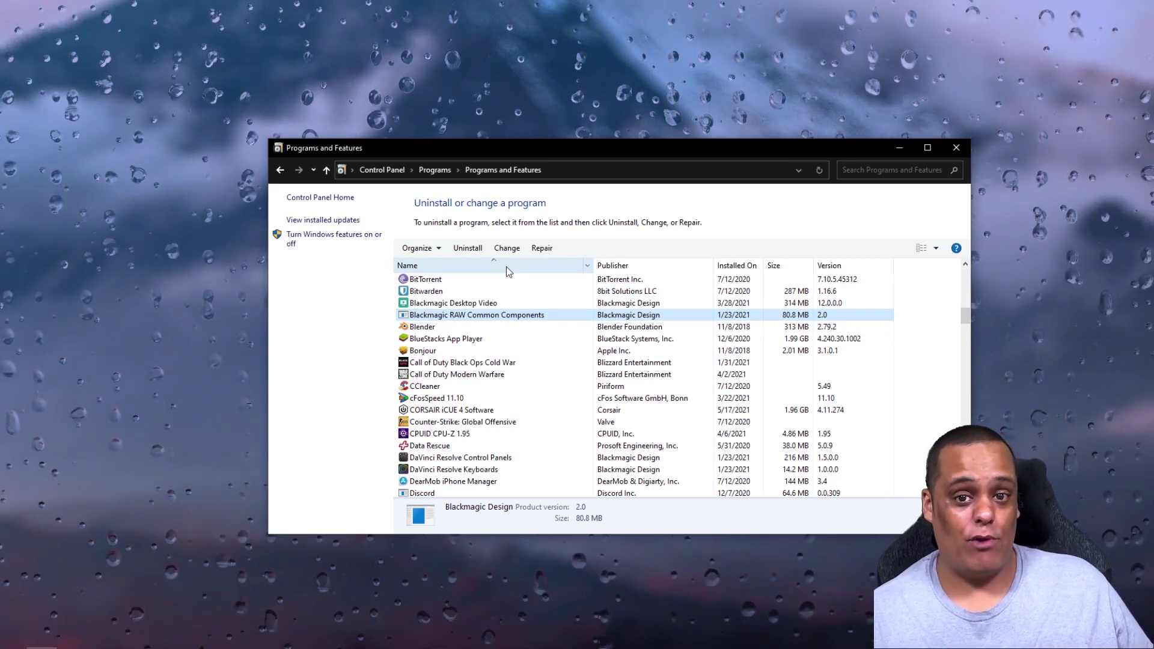
{"action": "left_click", "coordinate": [470, 378]}
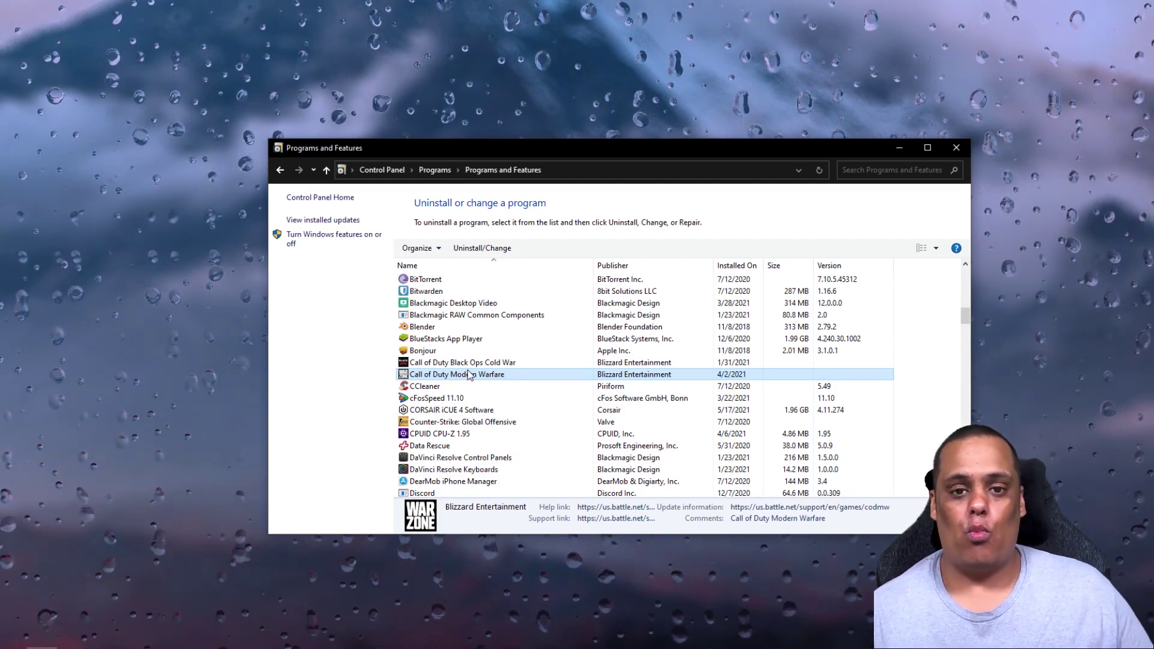
{"action": "left_click", "coordinate": [899, 148]}
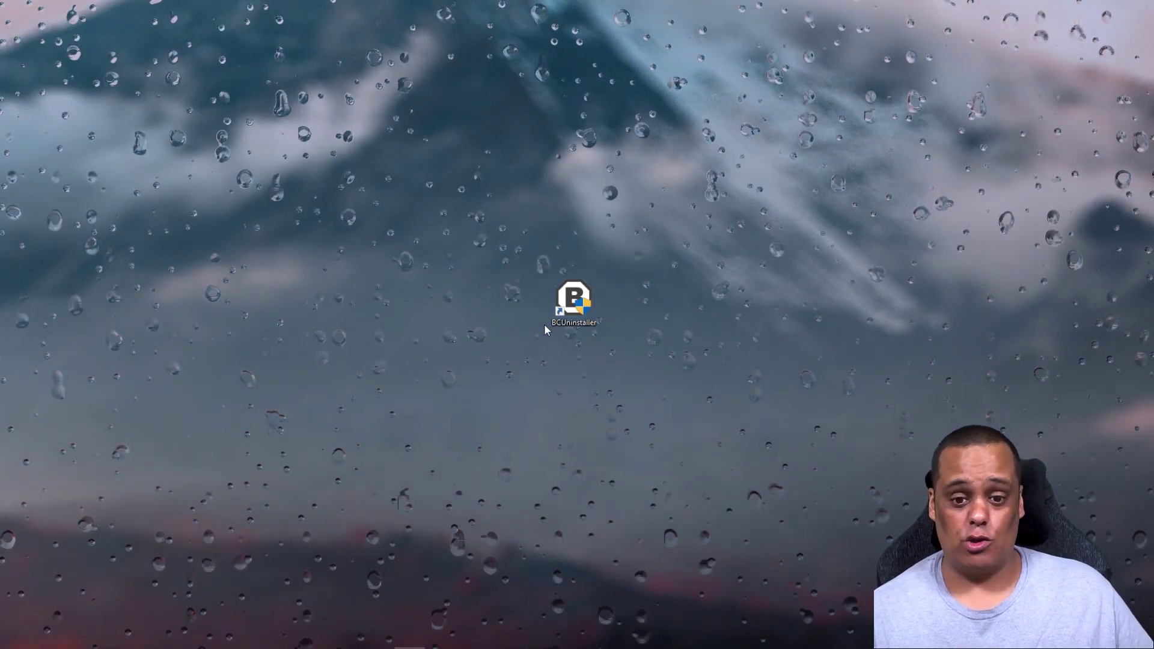
- Launch BCUninstaller from the desktop and look through its list of installed programs
{"action": "left_click", "coordinate": [566, 309]}
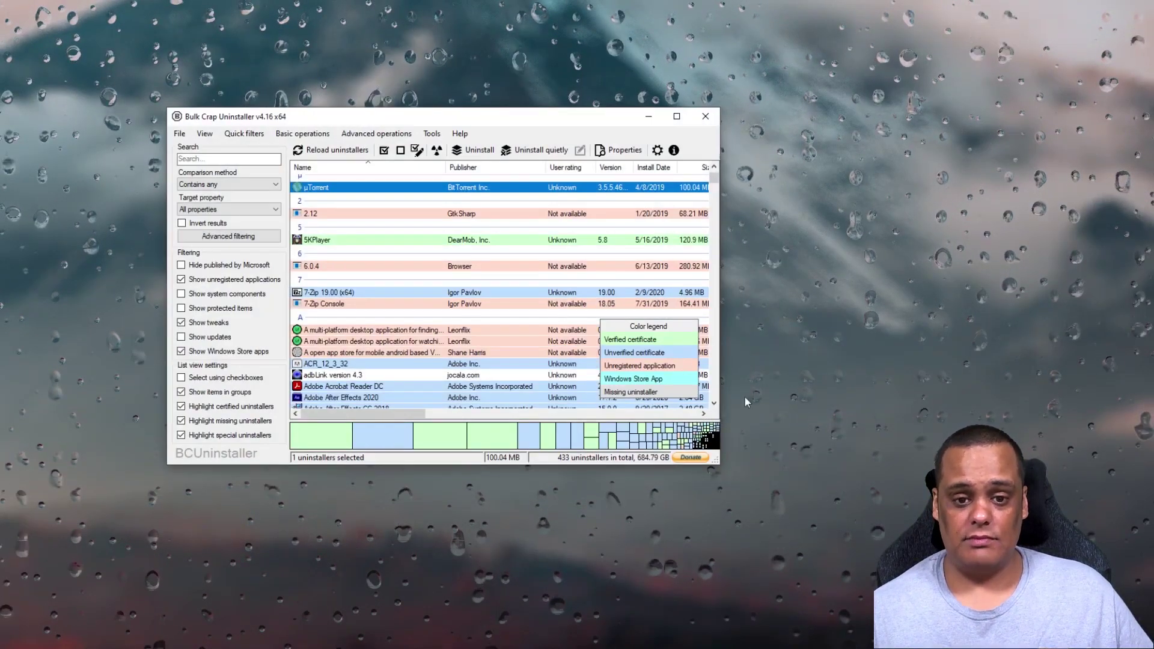
{"action": "left_click_drag", "start_coordinate": [541, 124], "coordinate": [728, 131]}
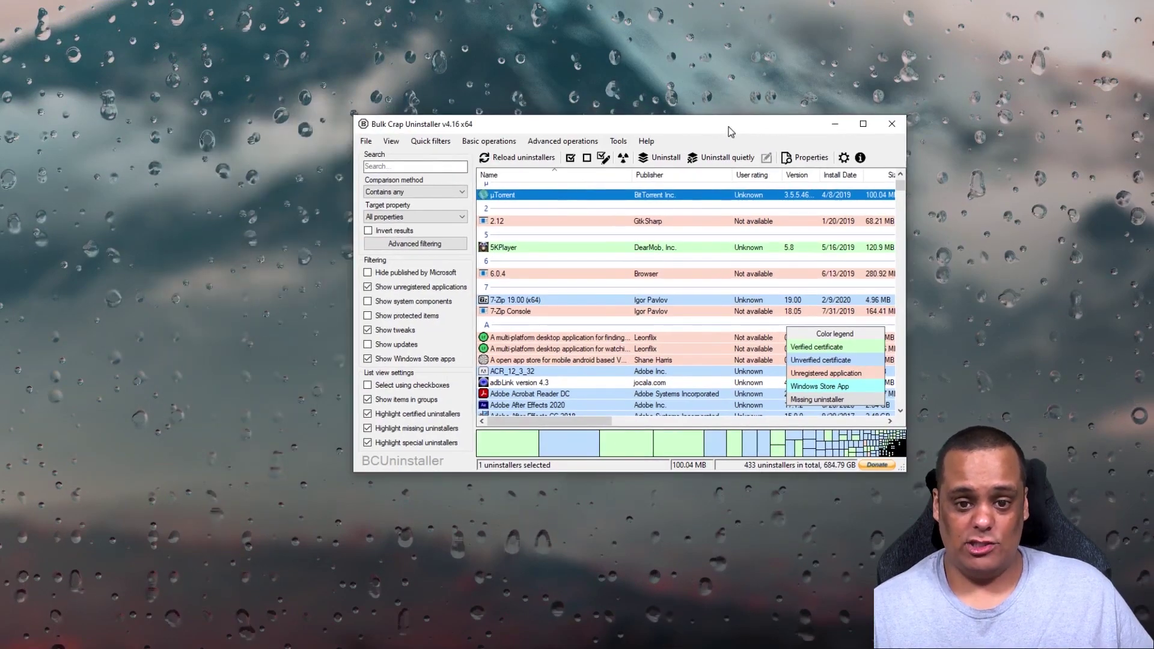
{"action": "scroll", "coordinate": [563, 247], "scroll_direction": "down", "scroll_amount": 12}
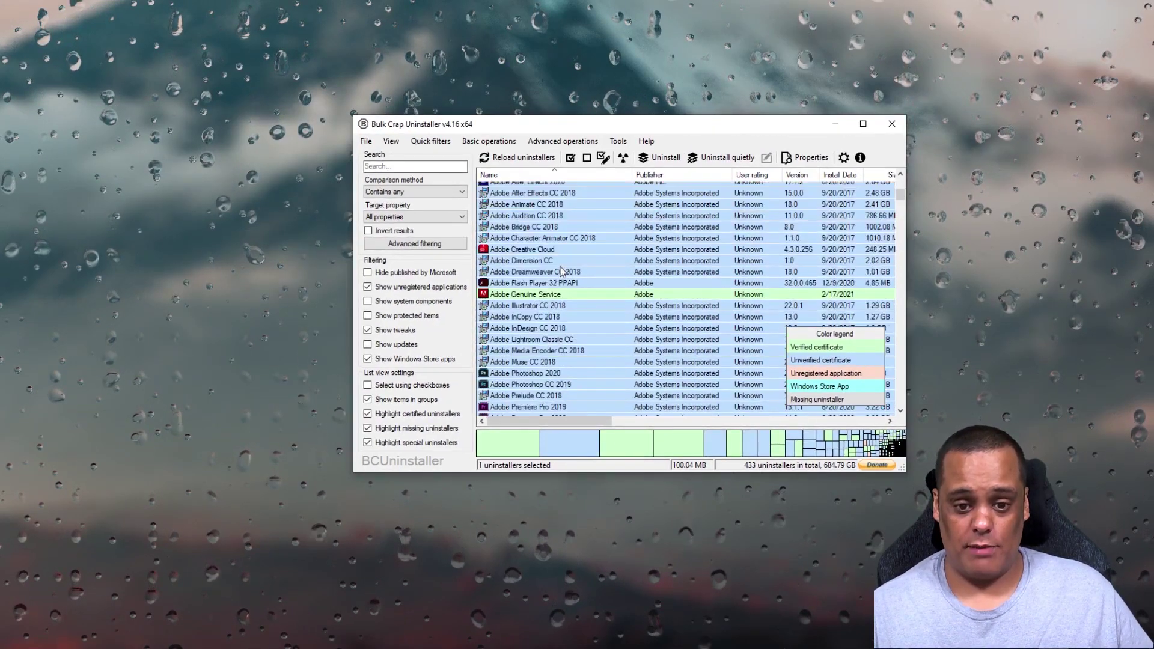
{"action": "scroll", "coordinate": [561, 275], "scroll_direction": "down", "scroll_amount": 15}
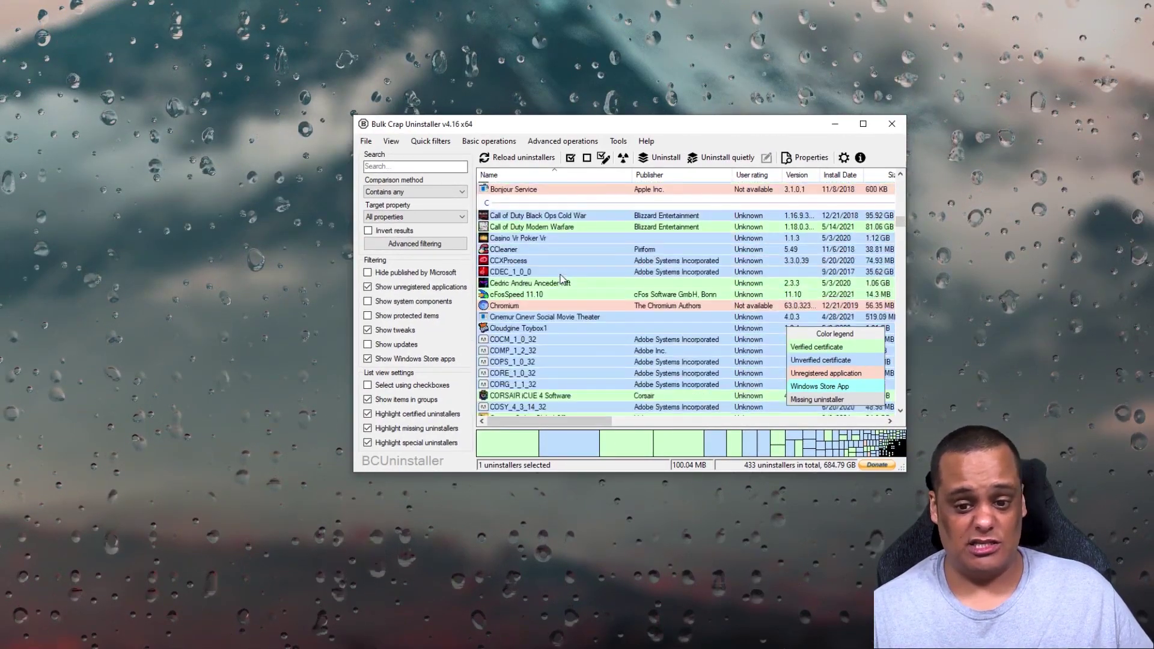
{"action": "scroll", "coordinate": [560, 283], "scroll_direction": "down", "scroll_amount": 3}
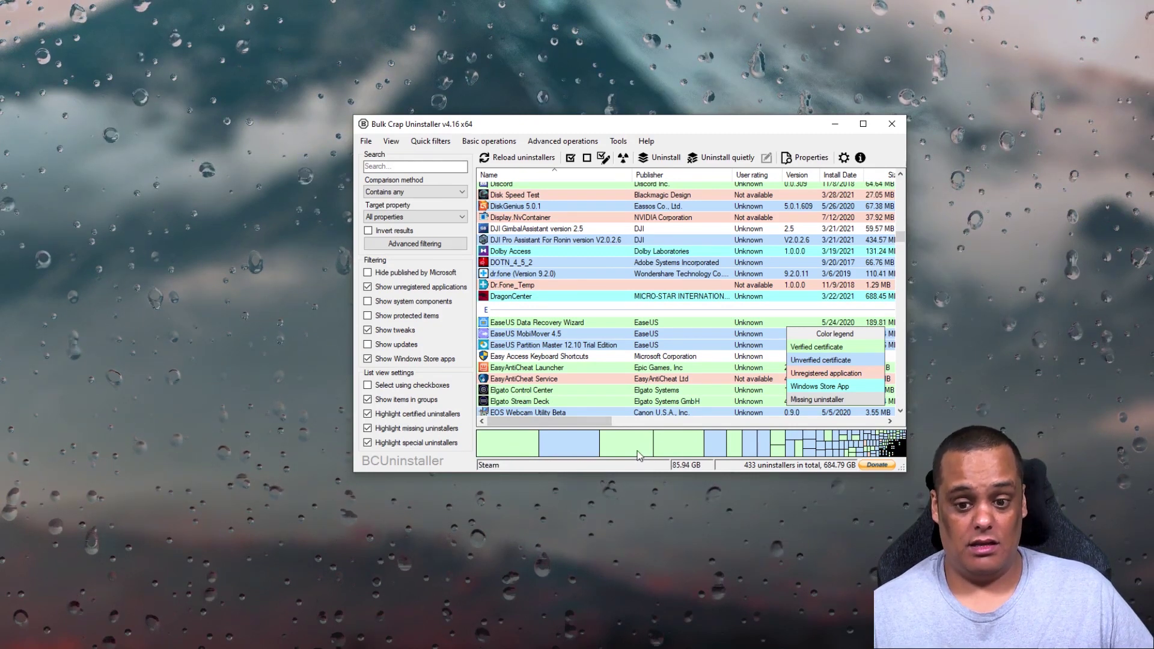
- Locate Oculus, Call of Duty Black Ops Cold War, Steam and VLC media player in the list through the disk-usage map
{"action": "left_click", "coordinate": [500, 446]}
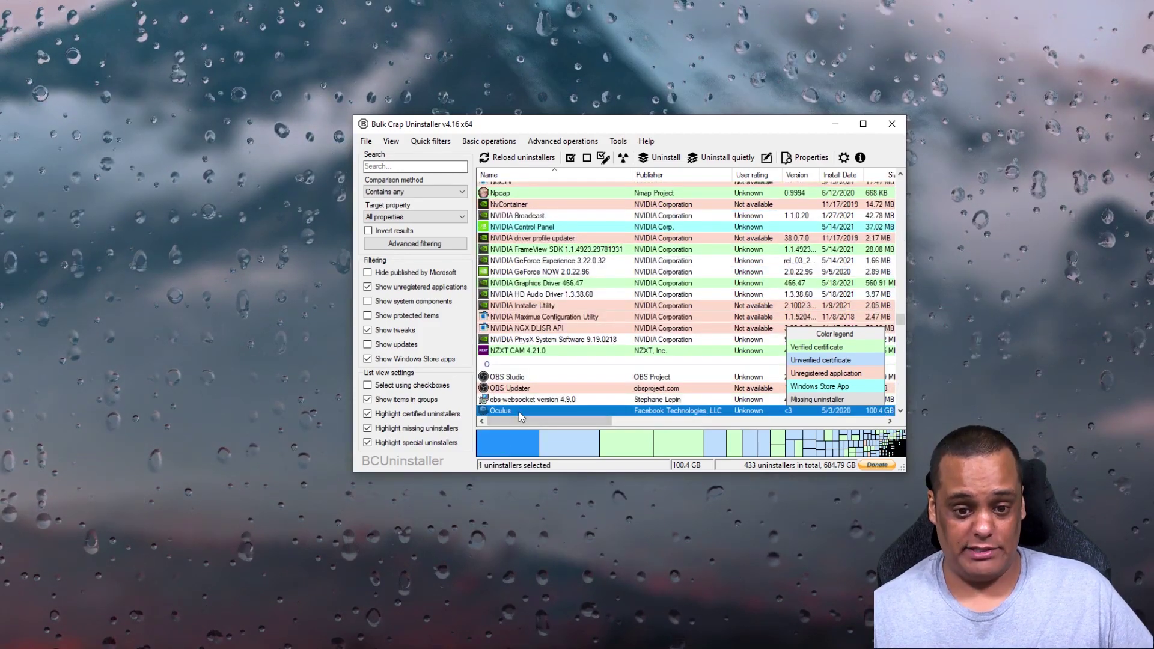
{"action": "left_click", "coordinate": [579, 444]}
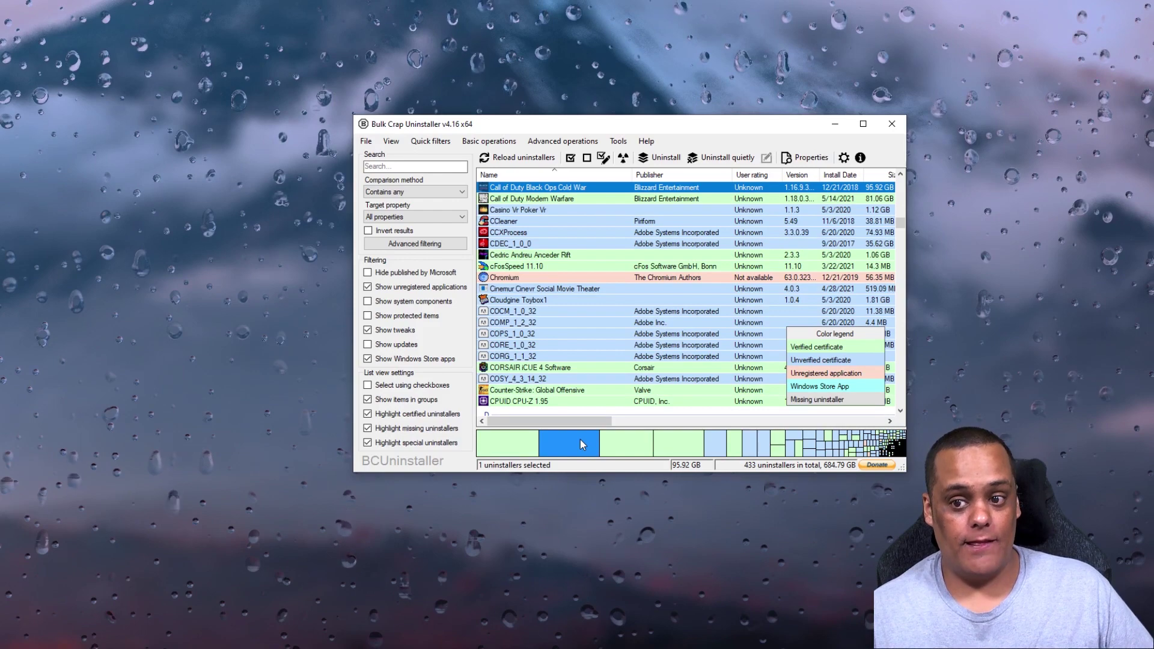
{"action": "left_click", "coordinate": [623, 446]}
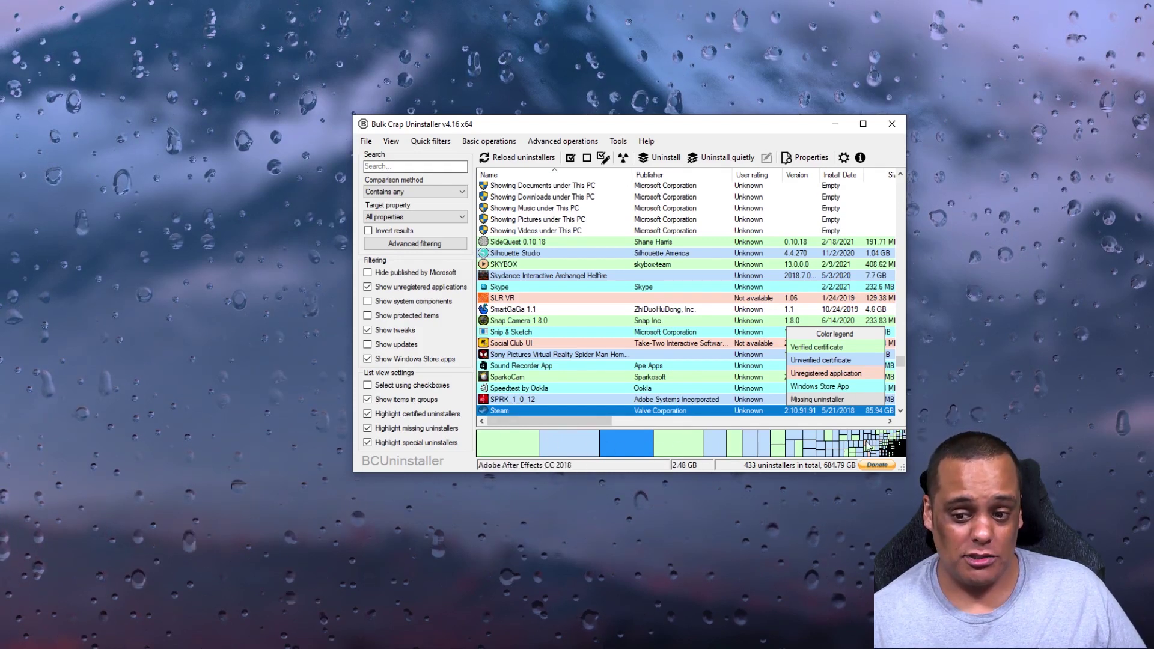
{"action": "left_click", "coordinate": [901, 450]}
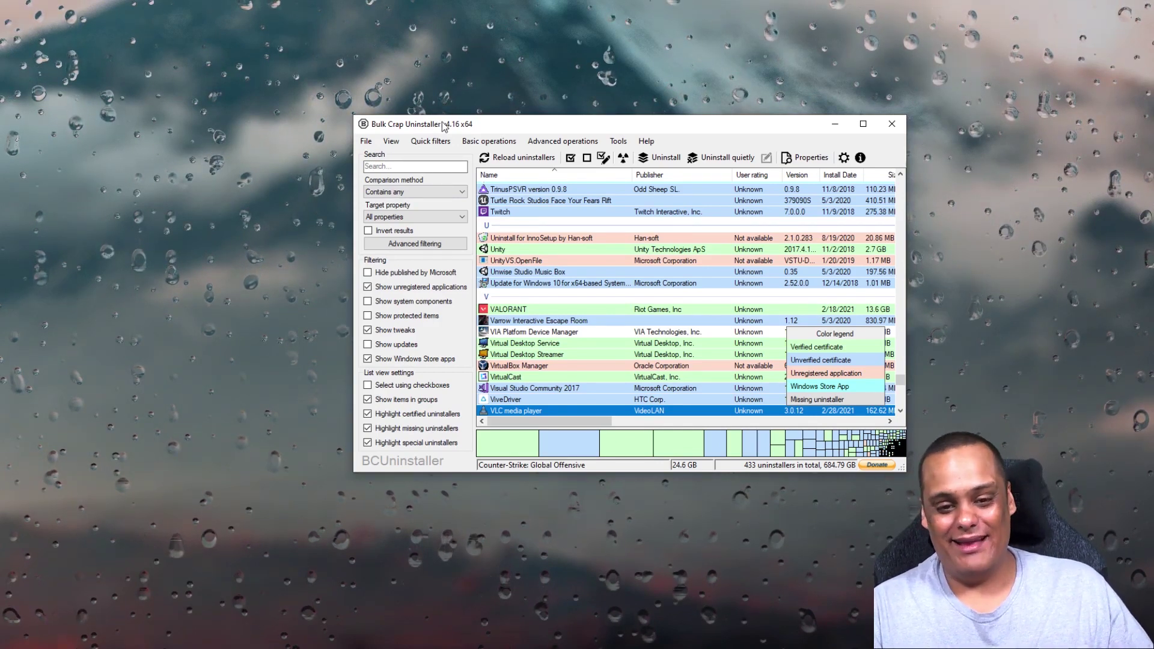
- Highlight single list entries one at a time: Showing 3D Objects under This PC, Showing Music under This PC, and SHIM utility
{"action": "scroll", "coordinate": [547, 275], "scroll_direction": "up", "scroll_amount": 20}
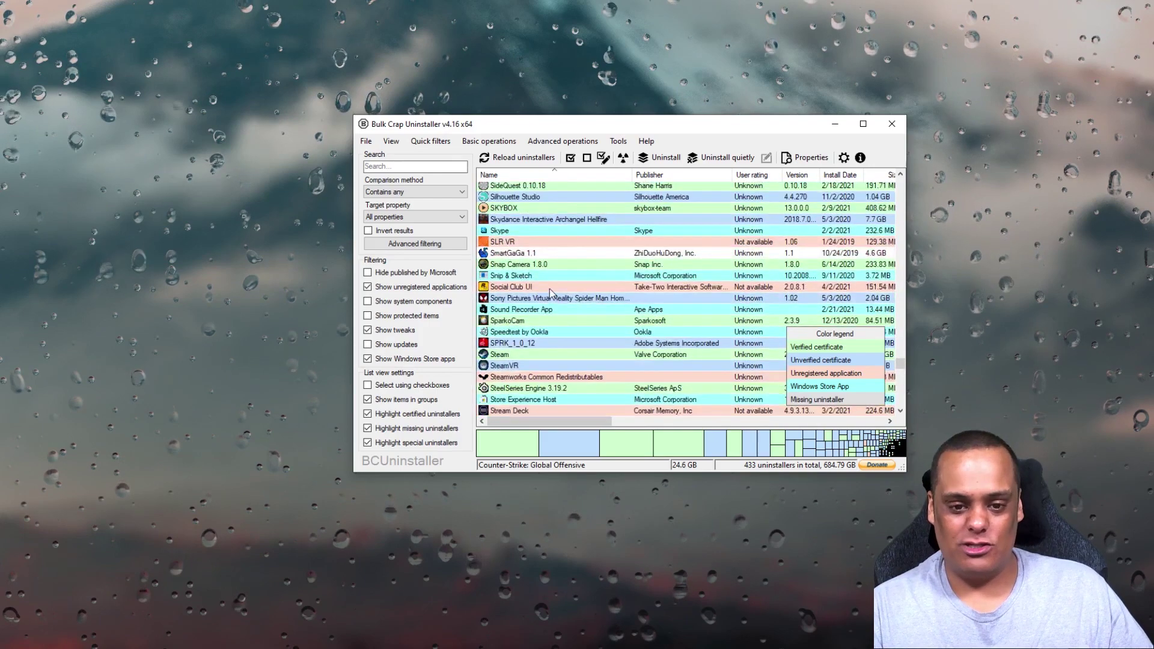
{"action": "left_click", "coordinate": [533, 238]}
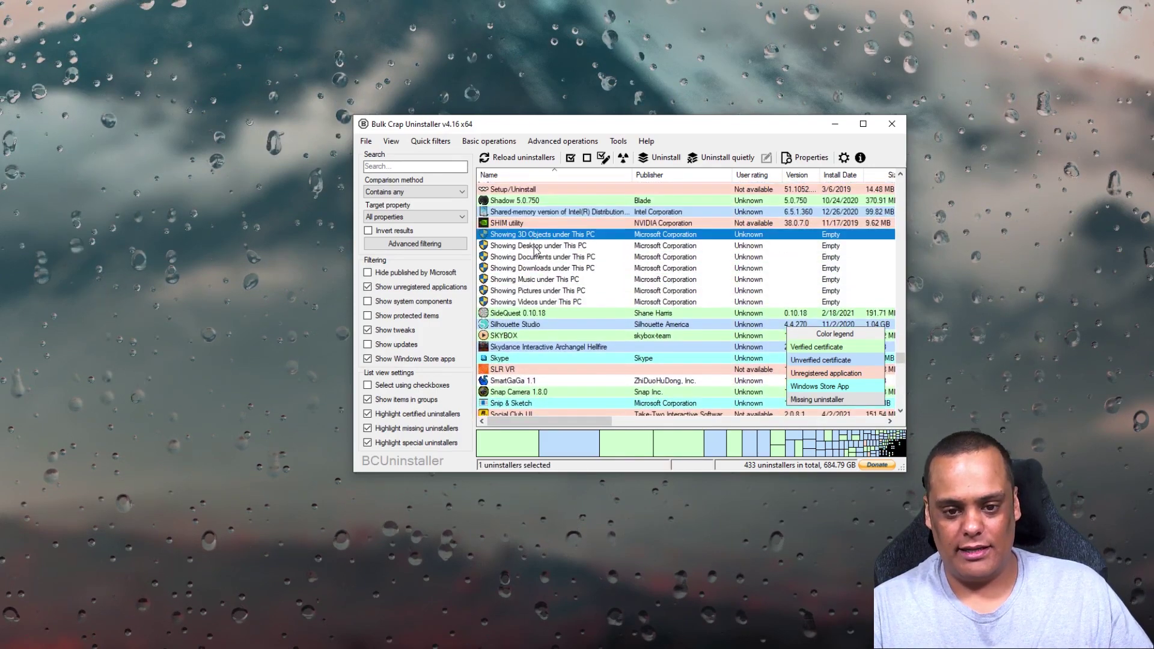
{"action": "left_click", "coordinate": [542, 280]}
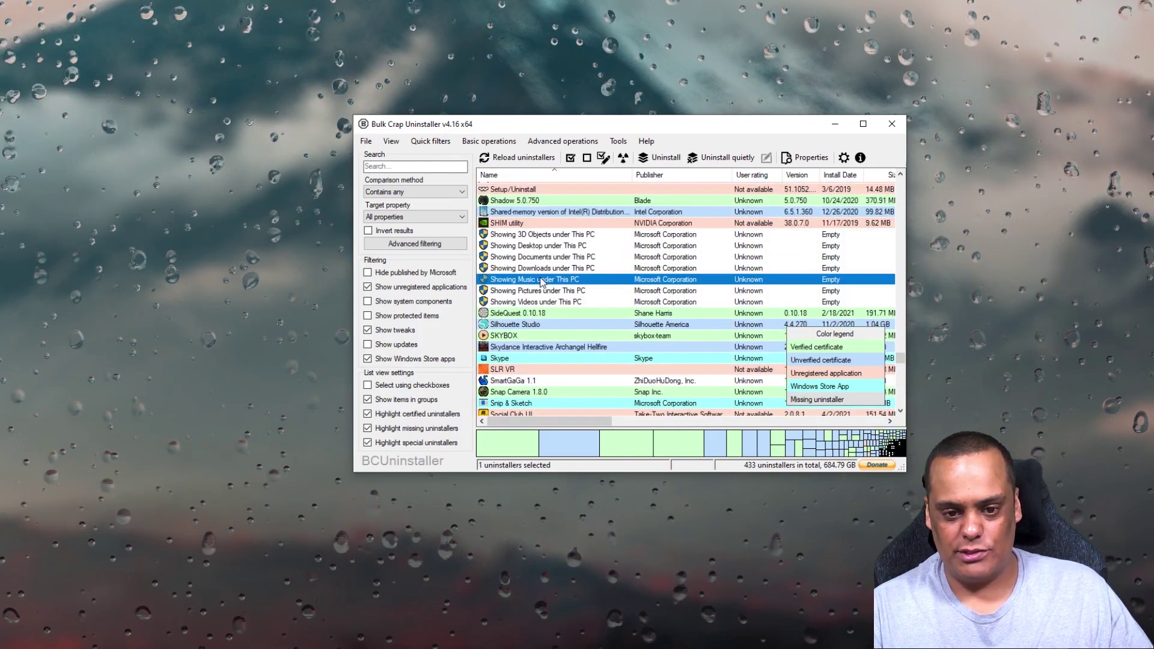
{"action": "left_click", "coordinate": [532, 226]}
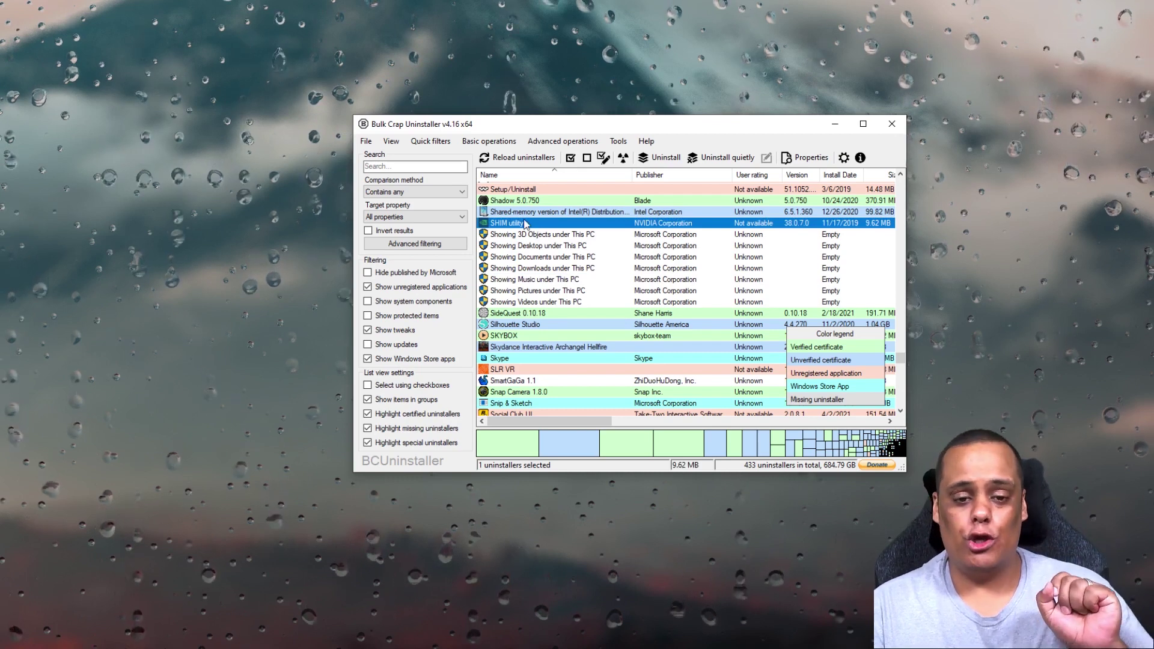
- Select Setup/Uninstall, the Desktop, Documents, Music, Pictures and Videos "under This PC" entries, and SideQuest 0.10.18 together
{"action": "left_click", "coordinate": [527, 190]}
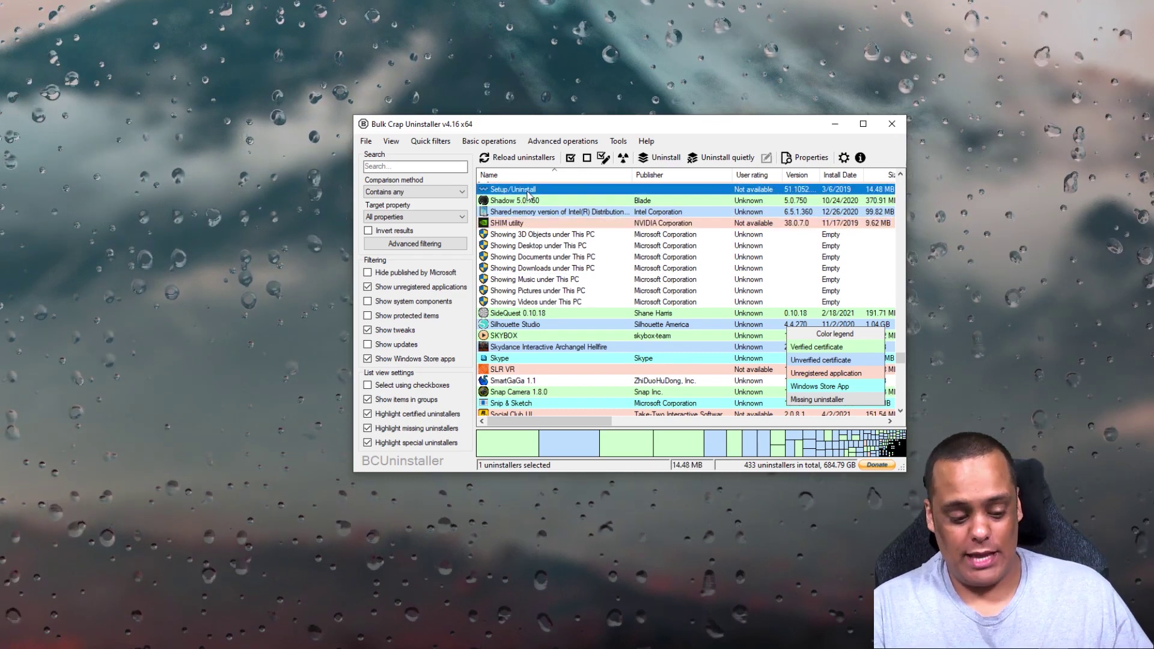
{"action": "left_click", "coordinate": [540, 248], "text": "ctrl"}
{"action": "left_click", "coordinate": [541, 258], "text": "ctrl"}
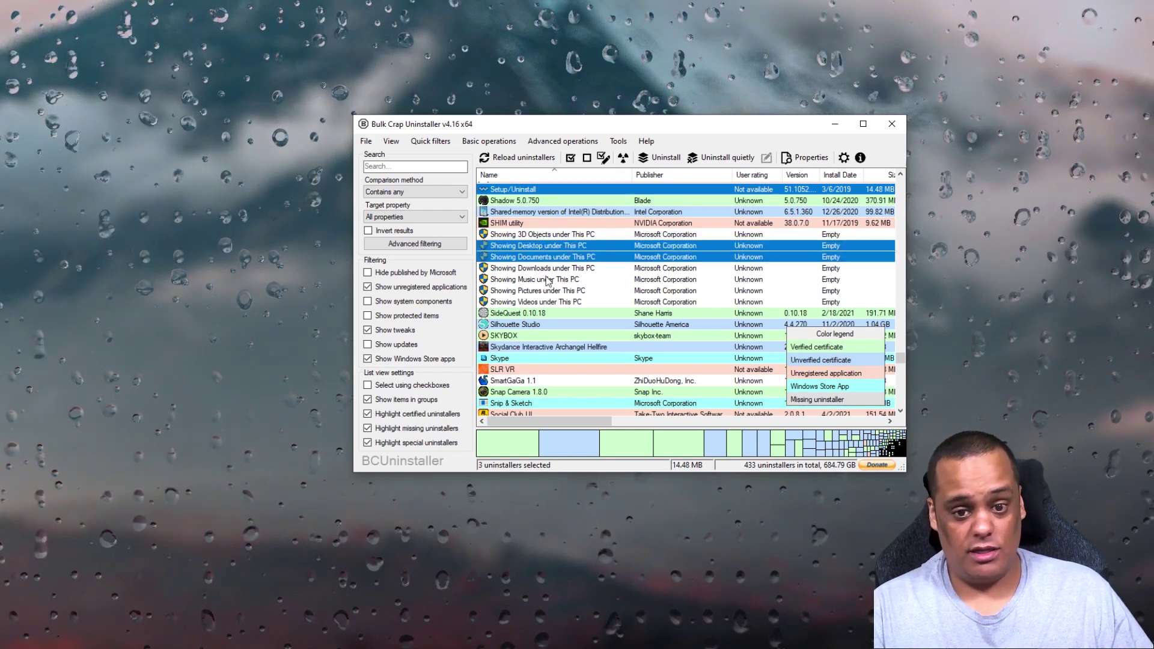
{"action": "left_click", "coordinate": [543, 279], "text": "ctrl"}
{"action": "left_click", "coordinate": [546, 292], "text": "ctrl"}
{"action": "left_click", "coordinate": [547, 303], "text": "ctrl"}
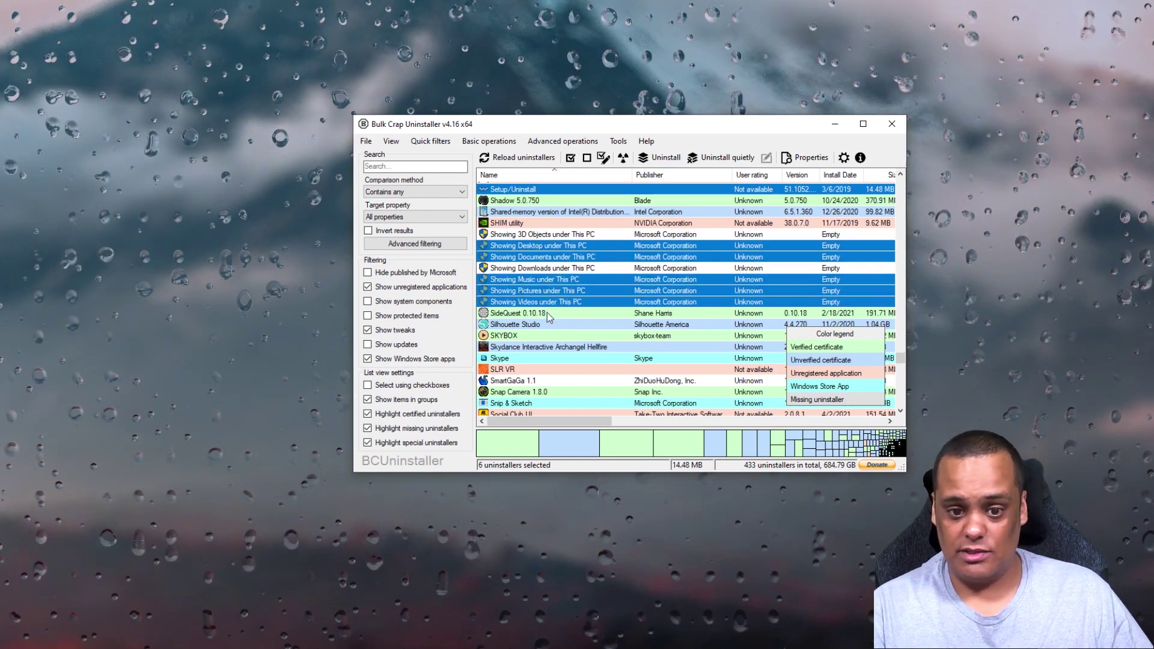
{"action": "left_click", "coordinate": [548, 314], "text": "ctrl"}
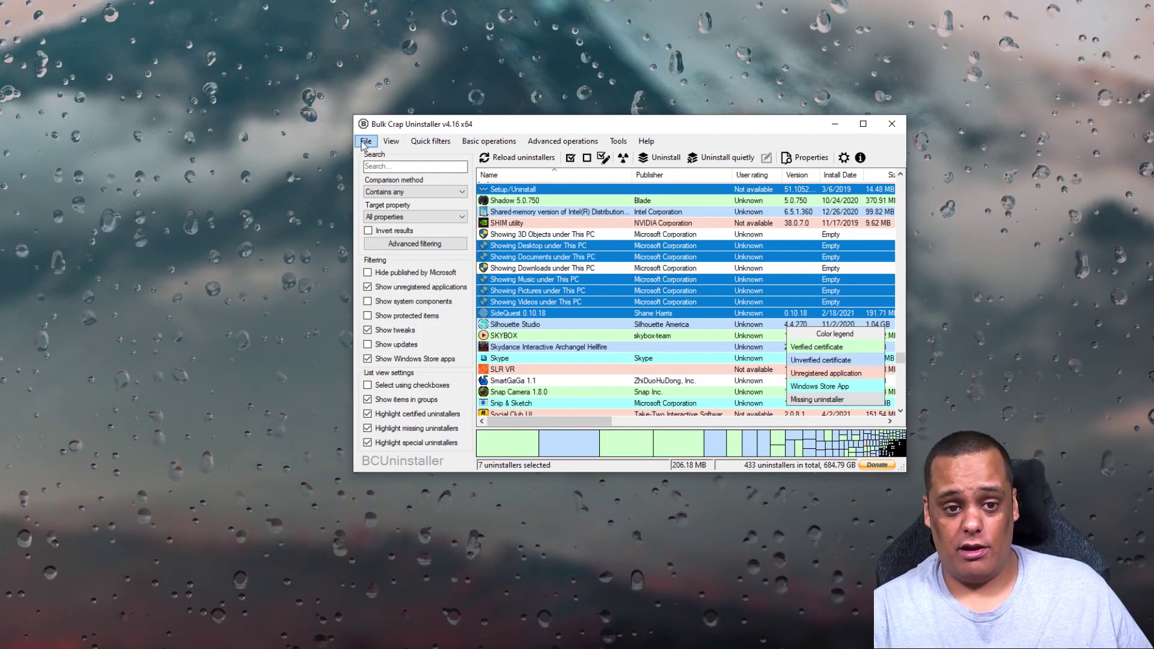
- Examine the quick filters, help options and uninstall commands available for the selected programs without running any
{"action": "left_click", "coordinate": [391, 141]}
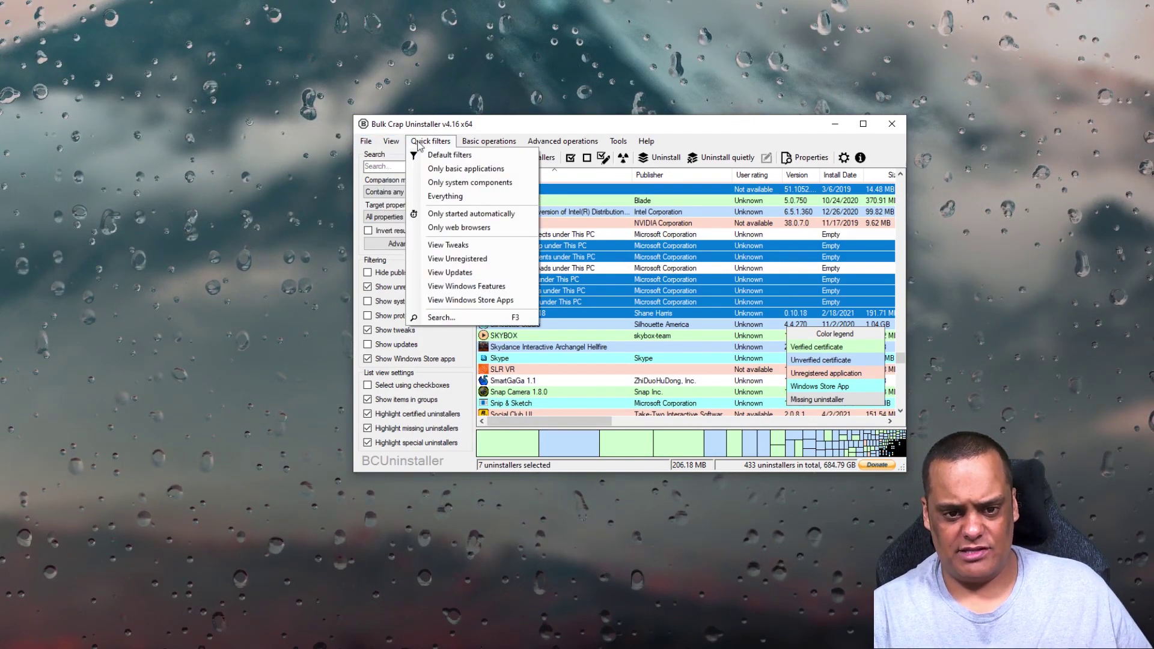
{"action": "left_click", "coordinate": [489, 141]}
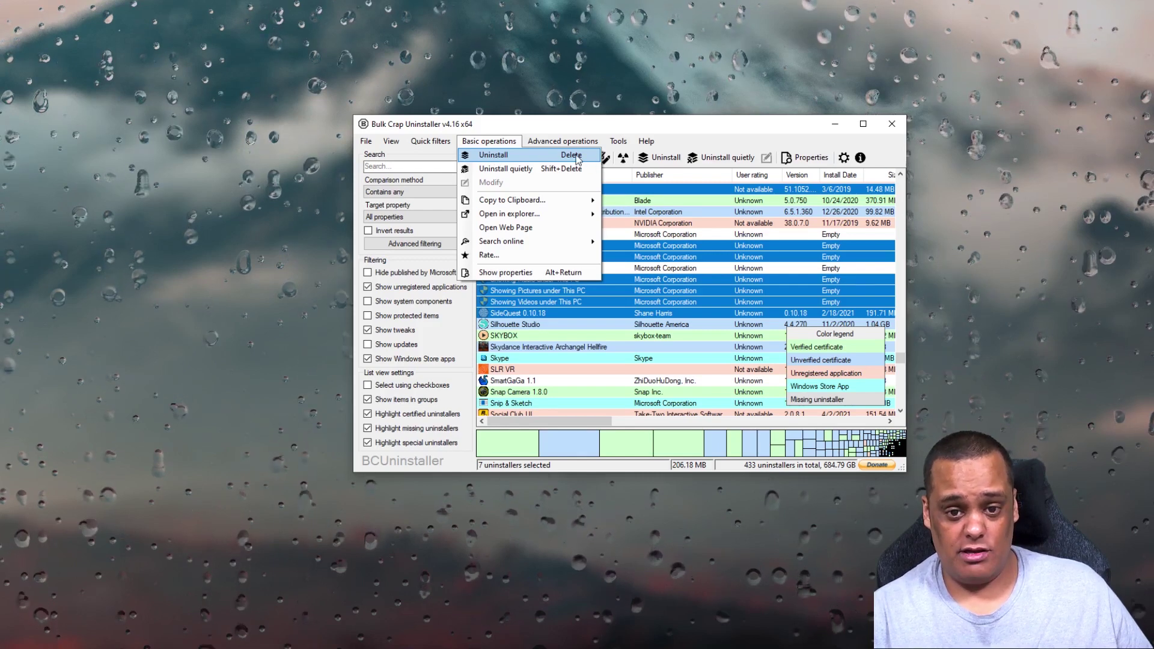
{"action": "left_click", "coordinate": [708, 138]}
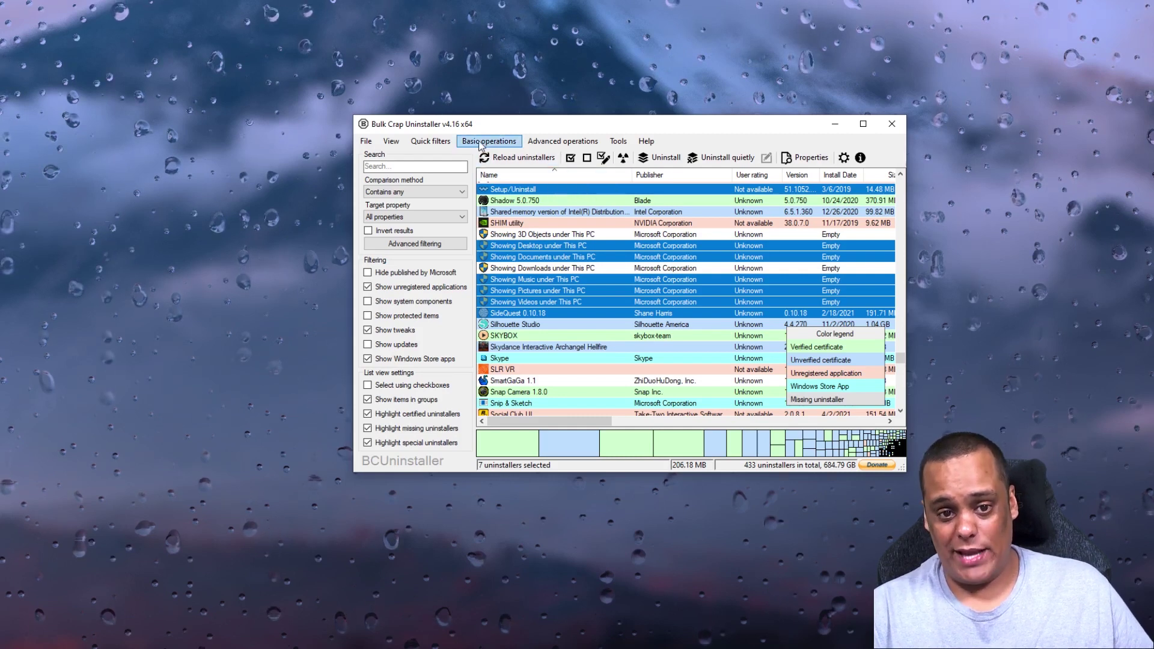
{"action": "left_click", "coordinate": [481, 144]}
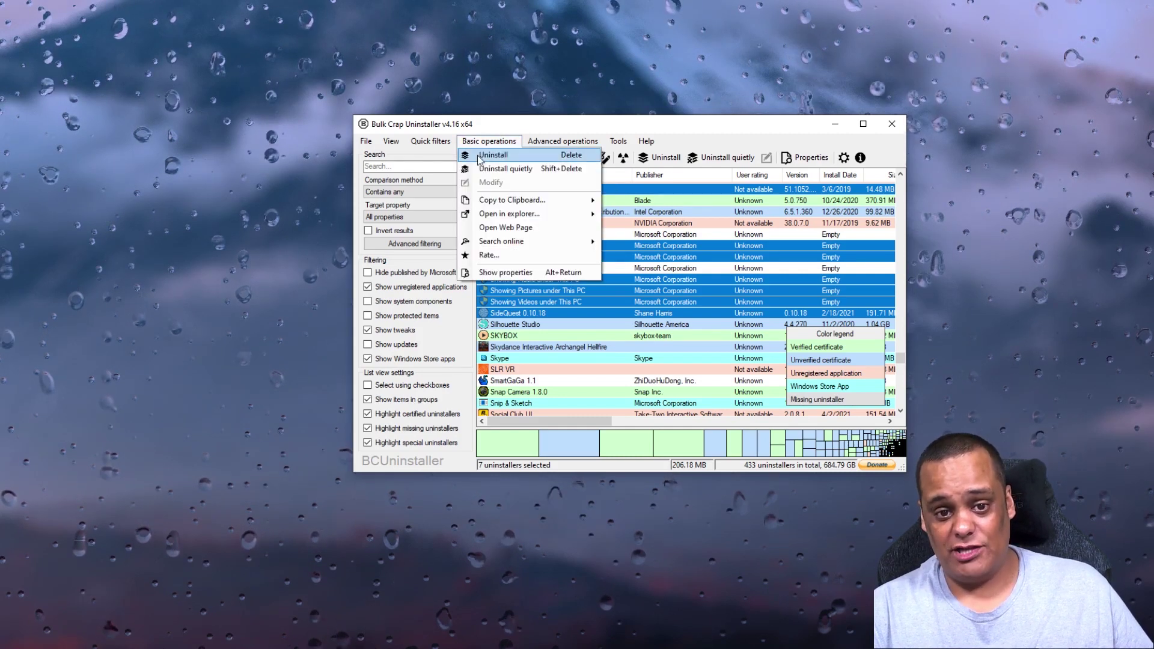
{"action": "left_click", "coordinate": [647, 141]}
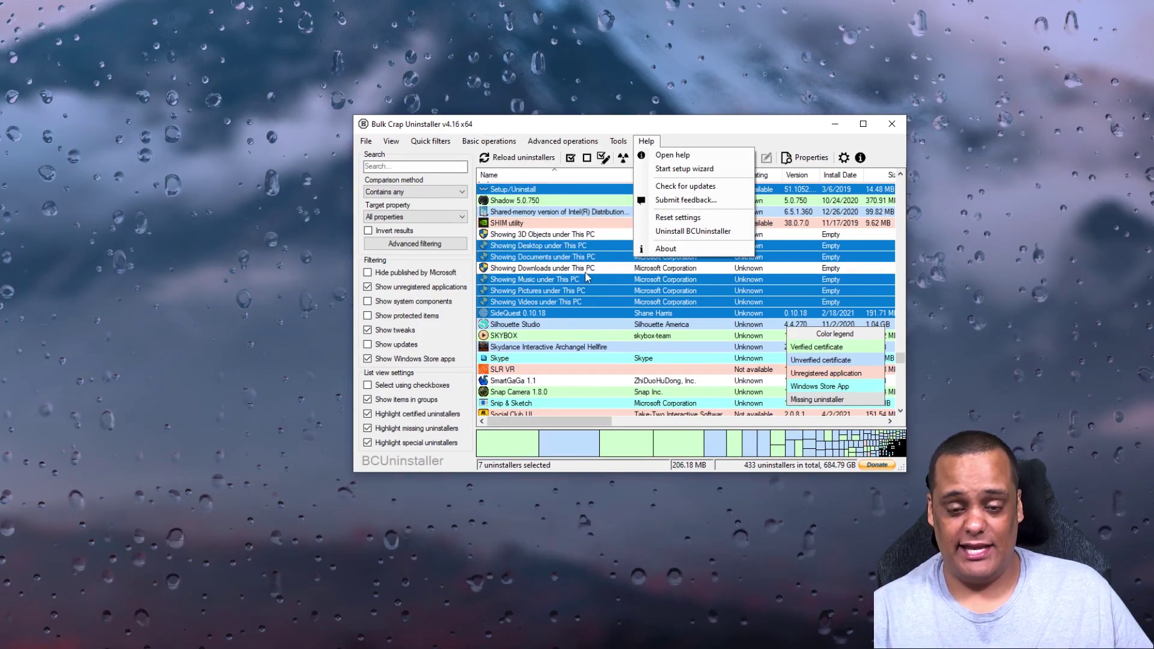
{"action": "key", "text": "Escape"}
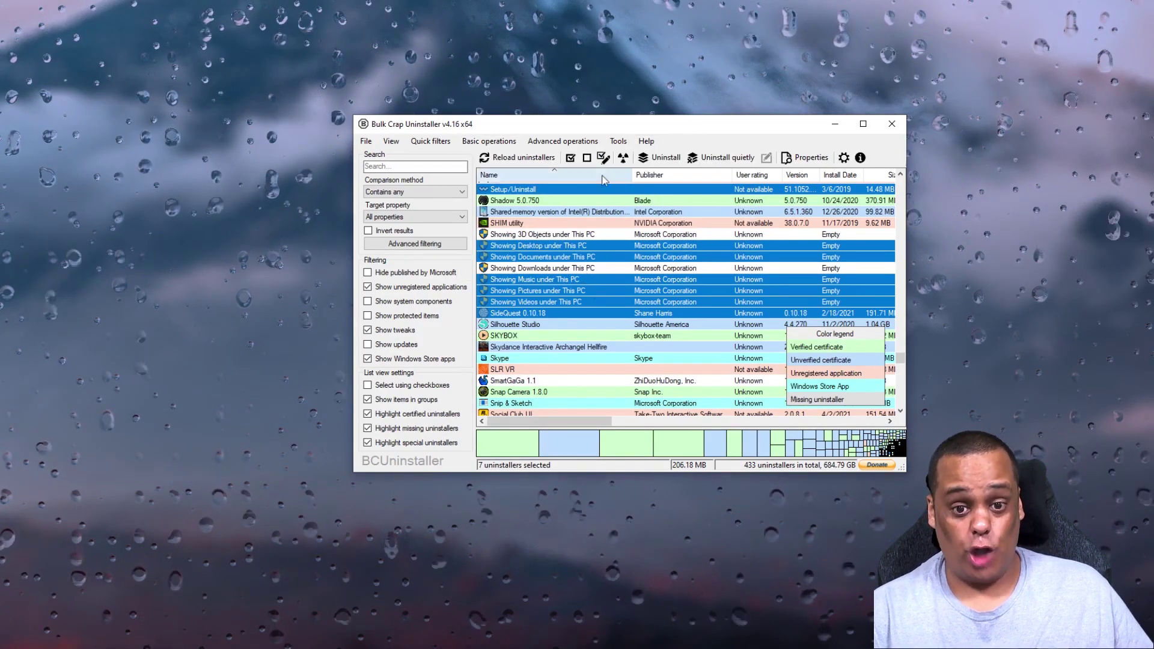
{"action": "right_click", "coordinate": [553, 247]}
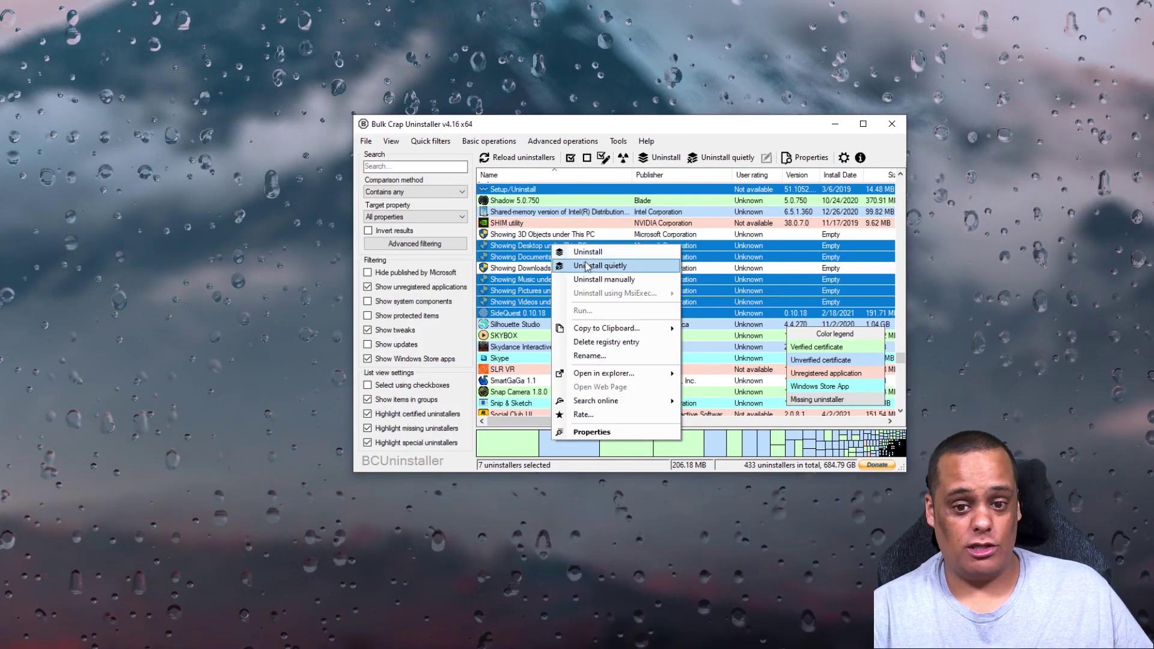
{"action": "left_click", "coordinate": [731, 141]}
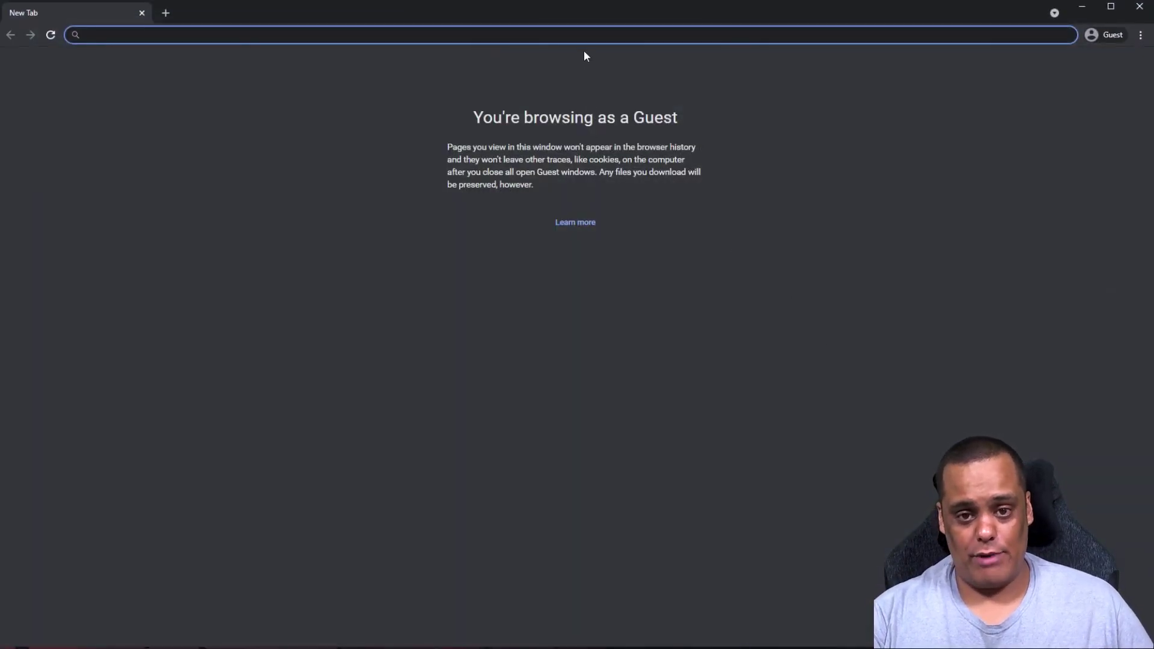
- Switch to the web browser and open the website semi2.tech
{"action": "type", "text": "se"}
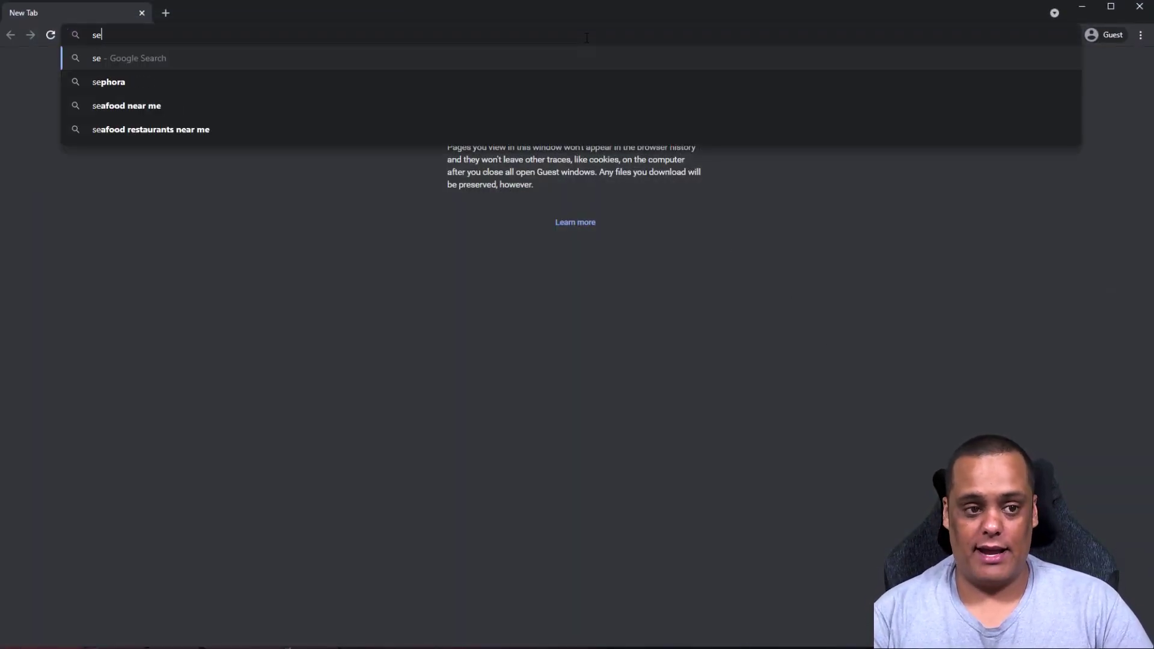
{"action": "type", "text": "mi2"}
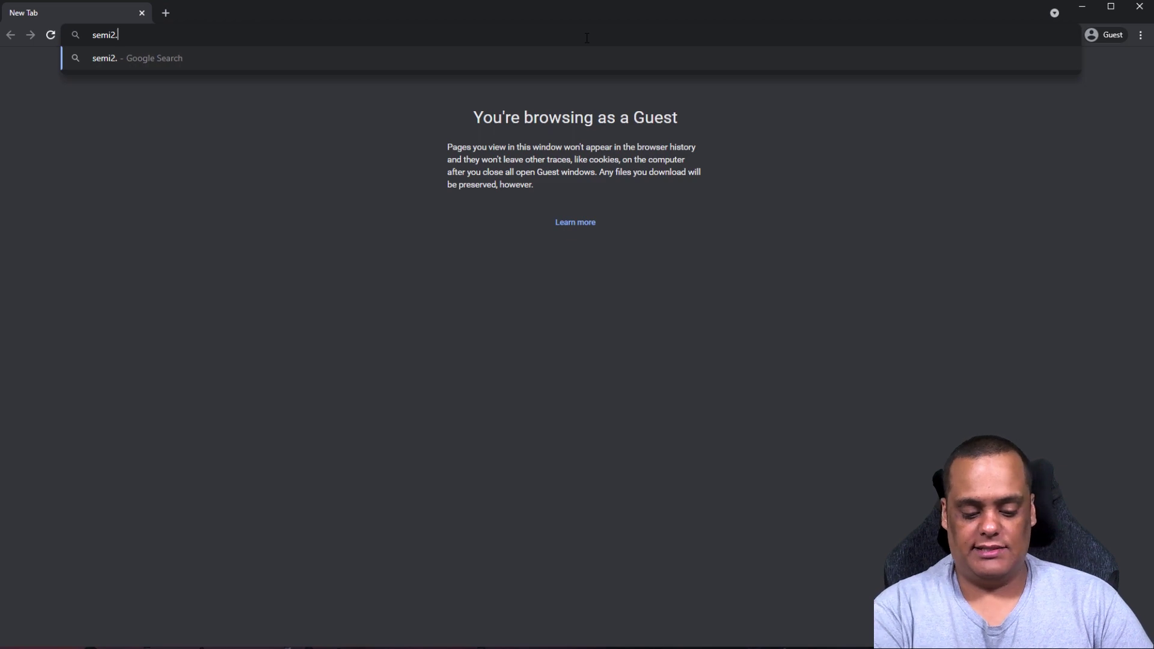
{"action": "type", "text": ".tech"}
{"action": "key", "text": "Return"}
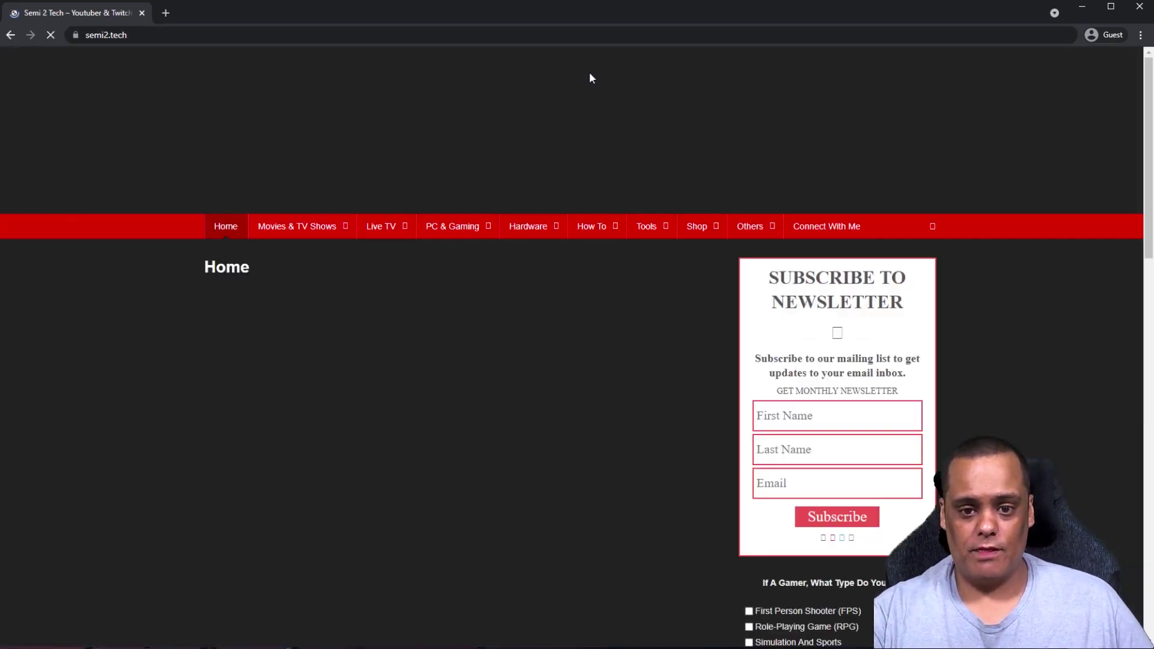
- Go to the site's PC Software page, dismissing the advertisement, and download the BCUninstaller setup file
{"action": "mouse_move", "coordinate": [556, 227]}
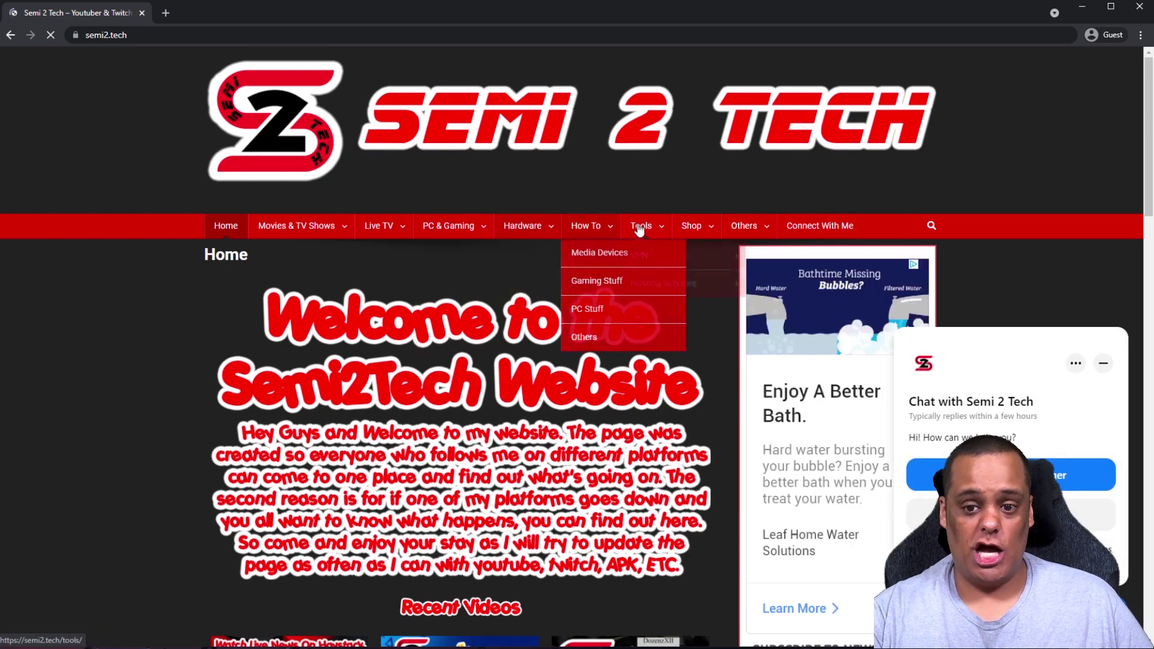
{"action": "mouse_move", "coordinate": [740, 230]}
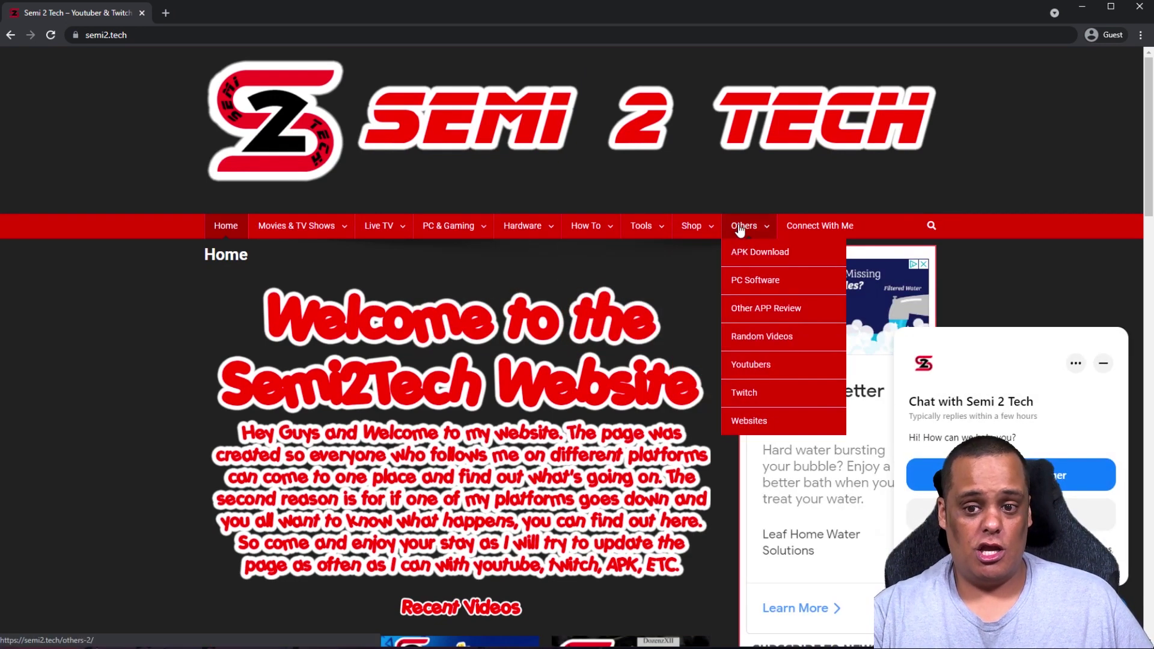
{"action": "left_click", "coordinate": [762, 286]}
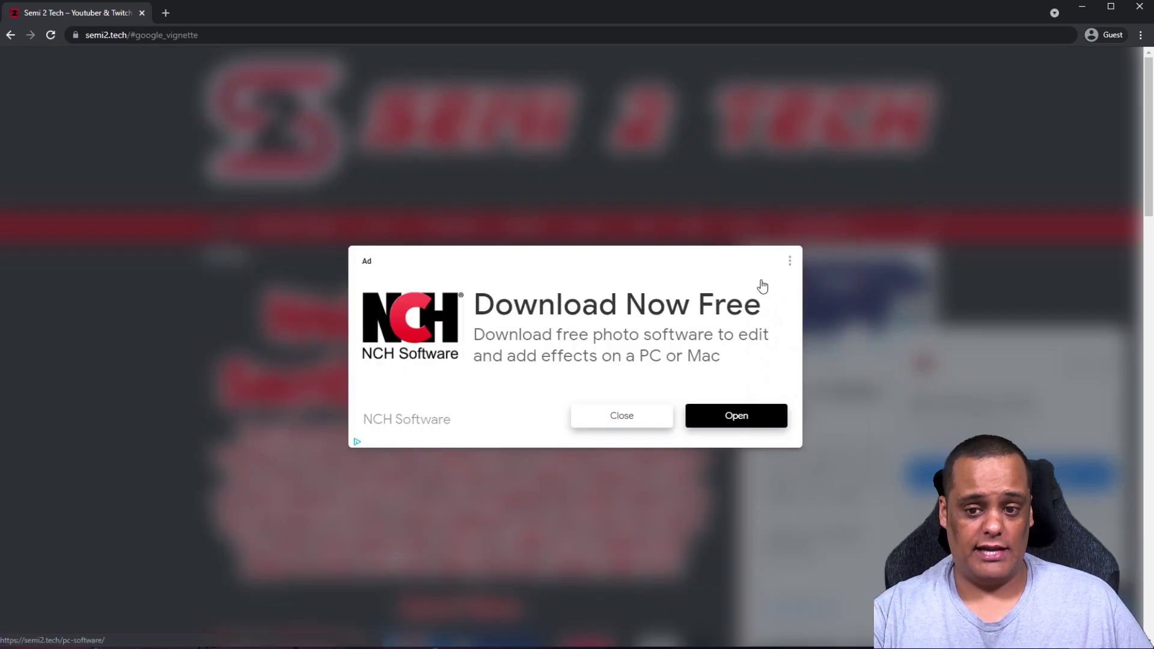
{"action": "left_click", "coordinate": [639, 418]}
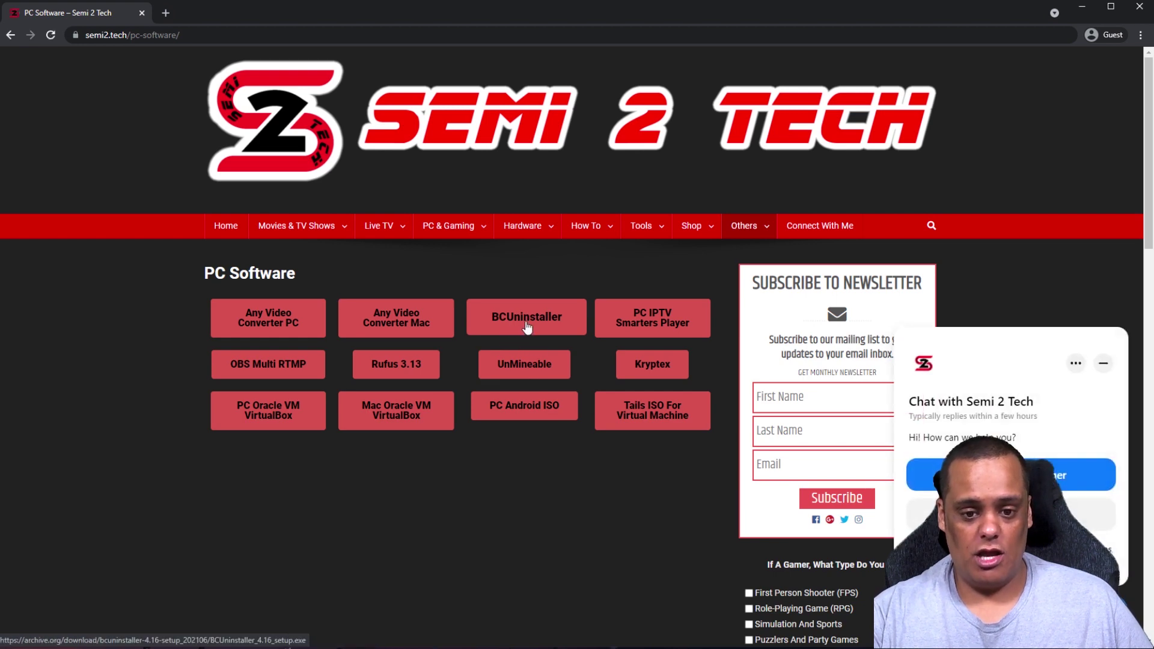
{"action": "left_click", "coordinate": [527, 319]}
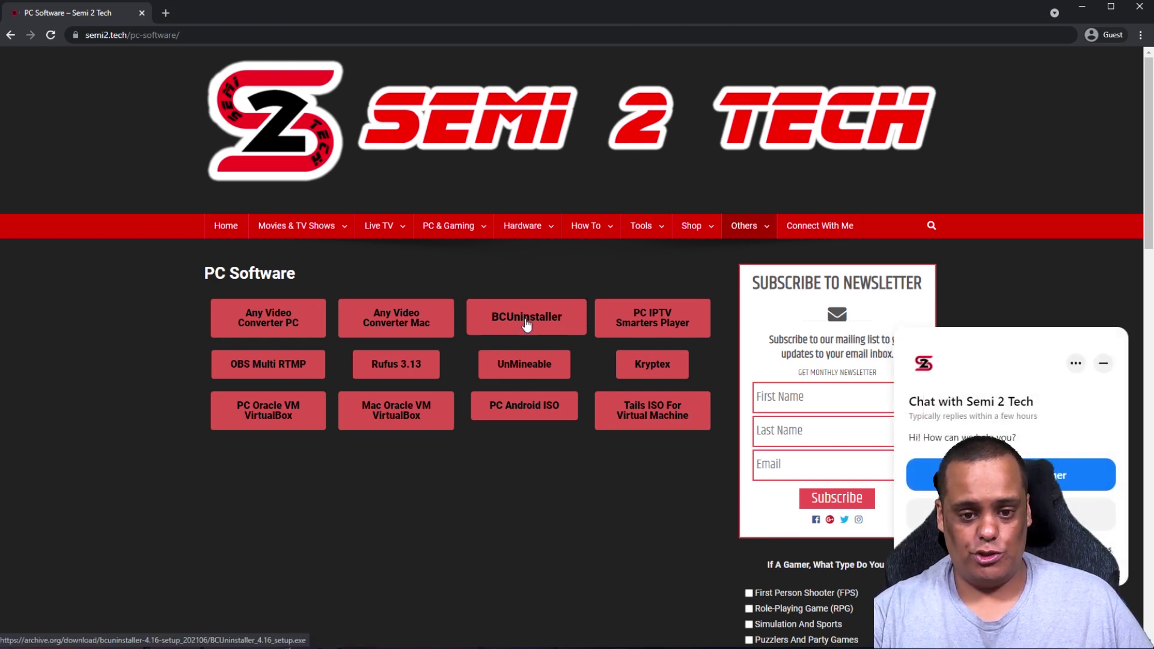